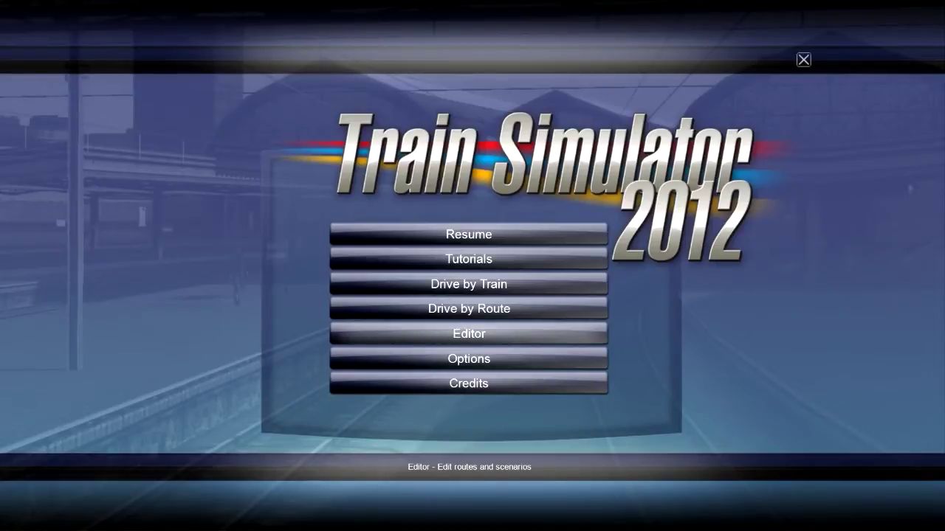
Open the Free Roam Blank scenario of the TestTrak #2 EDIT route in the scenario editor.
{"action": "left_click", "coordinate": [469, 334]}
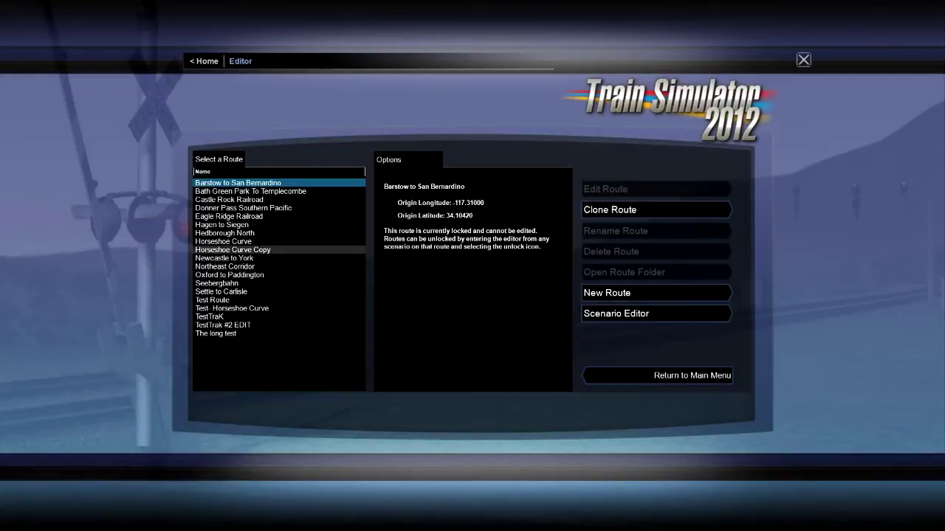
{"action": "left_click", "coordinate": [223, 325]}
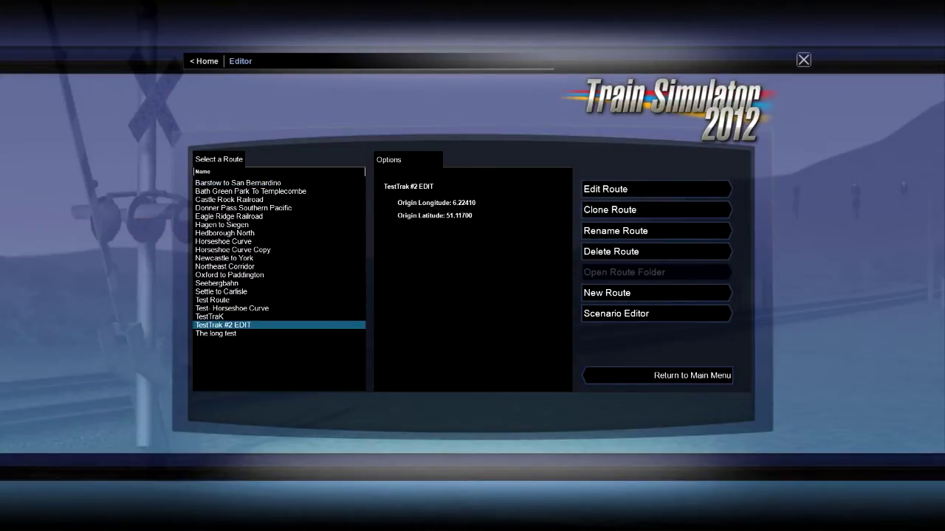
{"action": "left_click", "coordinate": [616, 314]}
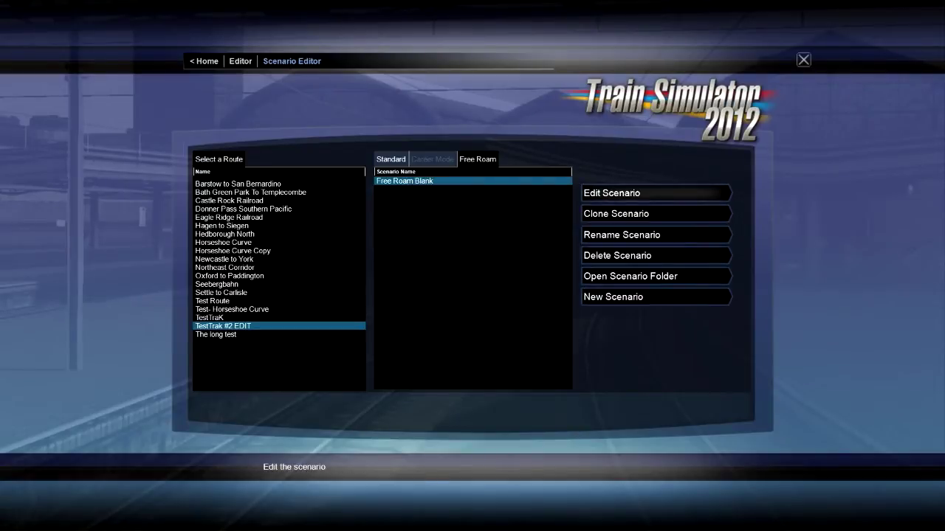
{"action": "left_click", "coordinate": [634, 192]}
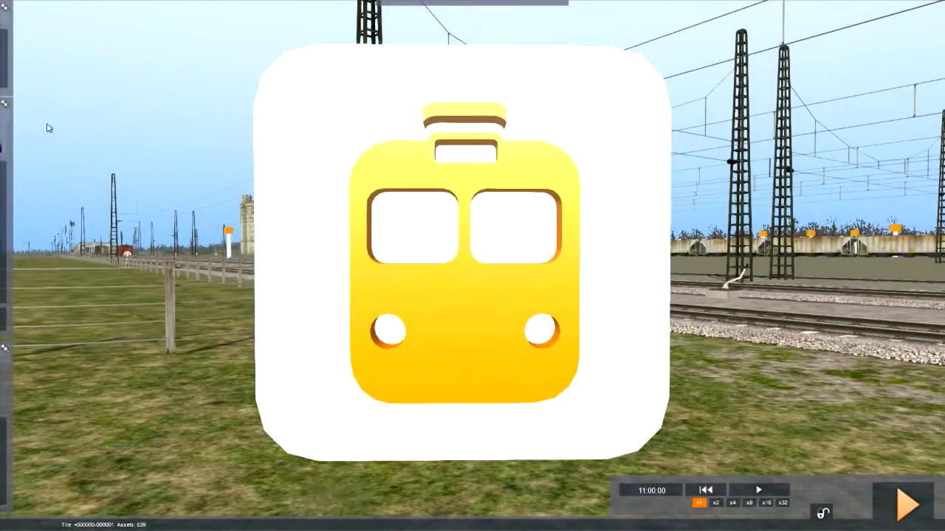
Keep the editor's hidden tool panels open and show the scenario tools.
{"action": "mouse_move", "coordinate": [4, 146]}
{"action": "left_click", "coordinate": [137, 7]}
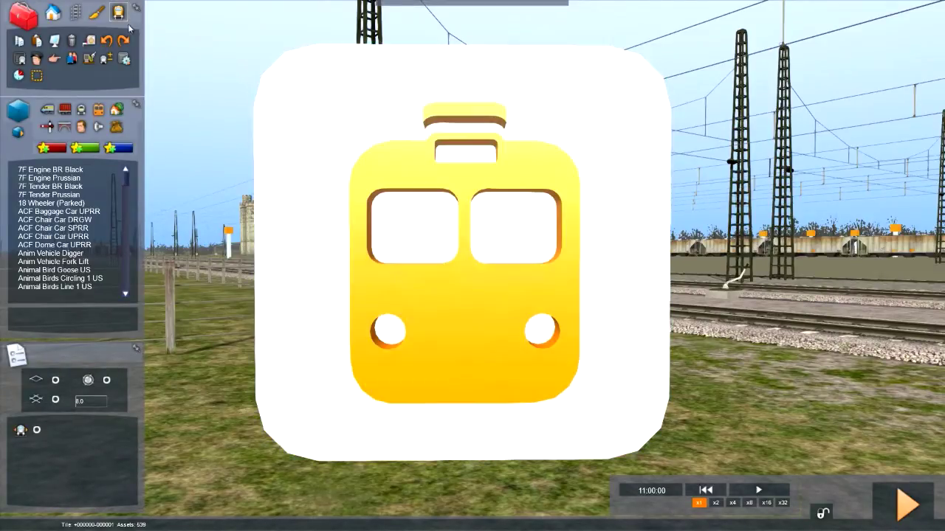
{"action": "left_click", "coordinate": [118, 13]}
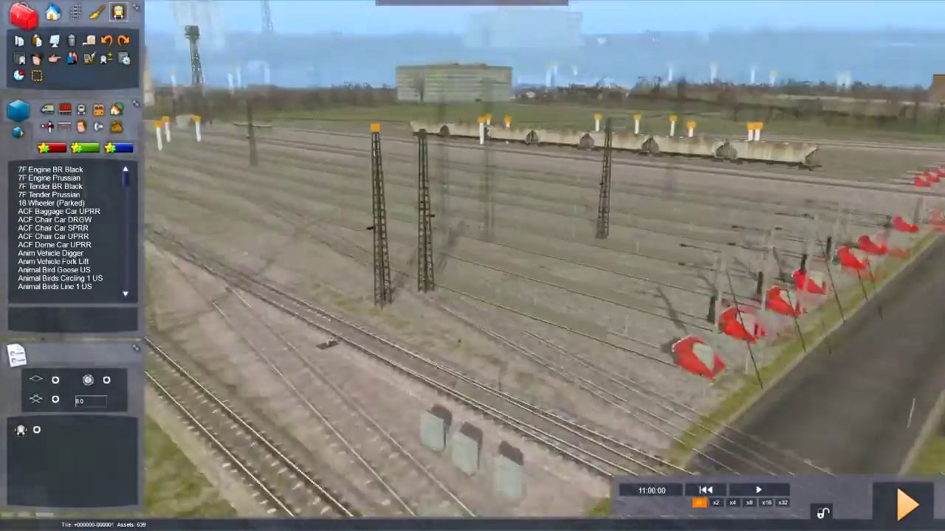
{"action": "key", "text": "Up"}
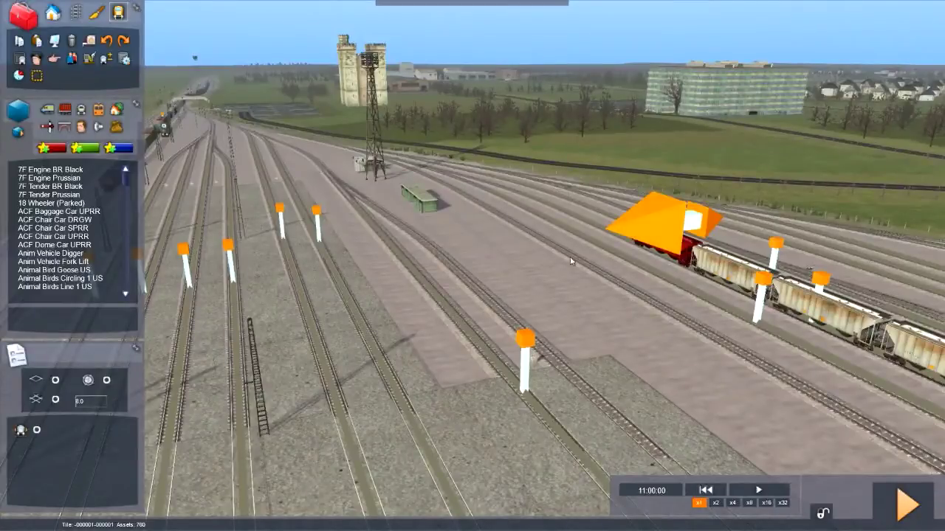
{"action": "left_click_drag", "start_coordinate": [570, 256], "coordinate": [642, 214]}
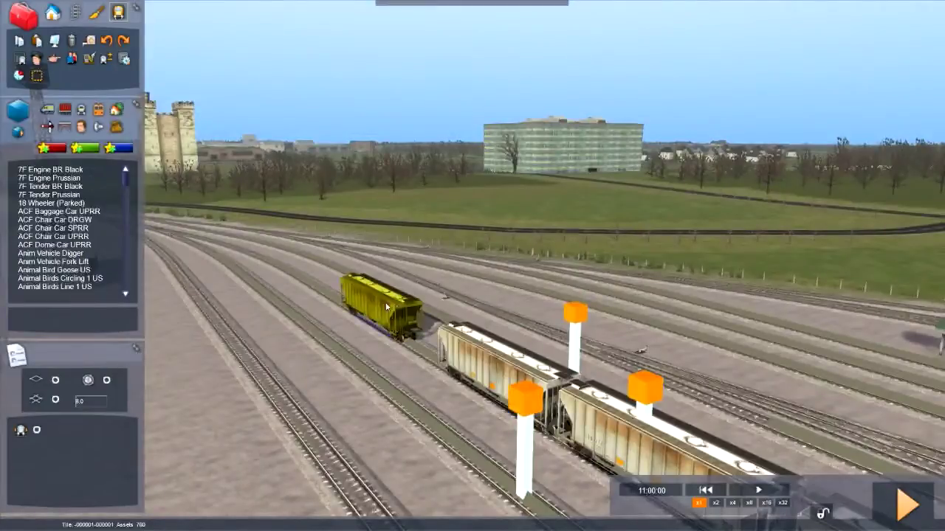
{"action": "left_click_drag", "start_coordinate": [382, 303], "coordinate": [405, 320]}
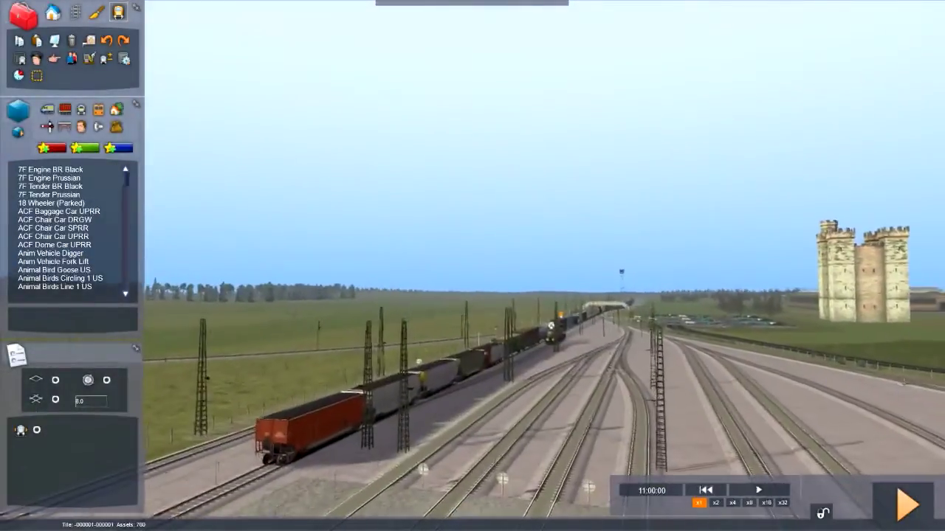
{"action": "key", "text": "Up"}
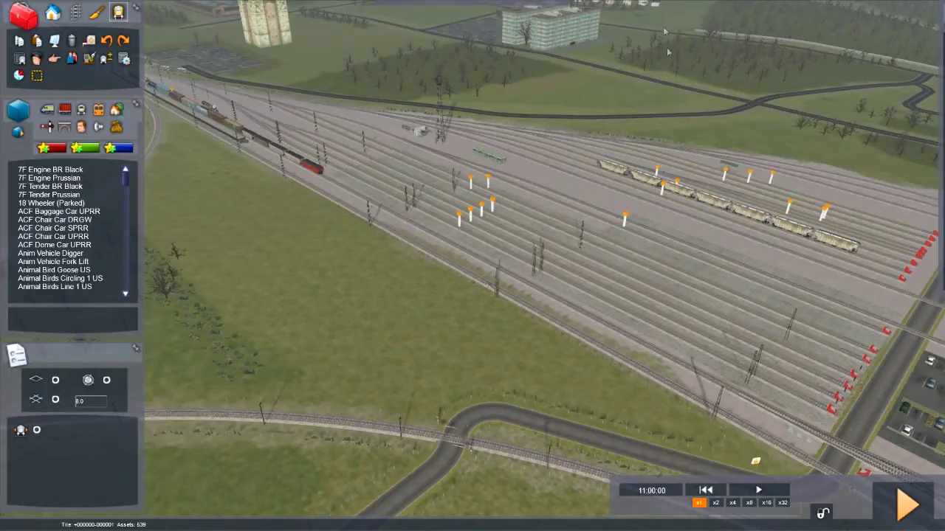
Enable the FlyingScotsman asset pack from the RSC provider for this scenario.
{"action": "mouse_move", "coordinate": [938, 81]}
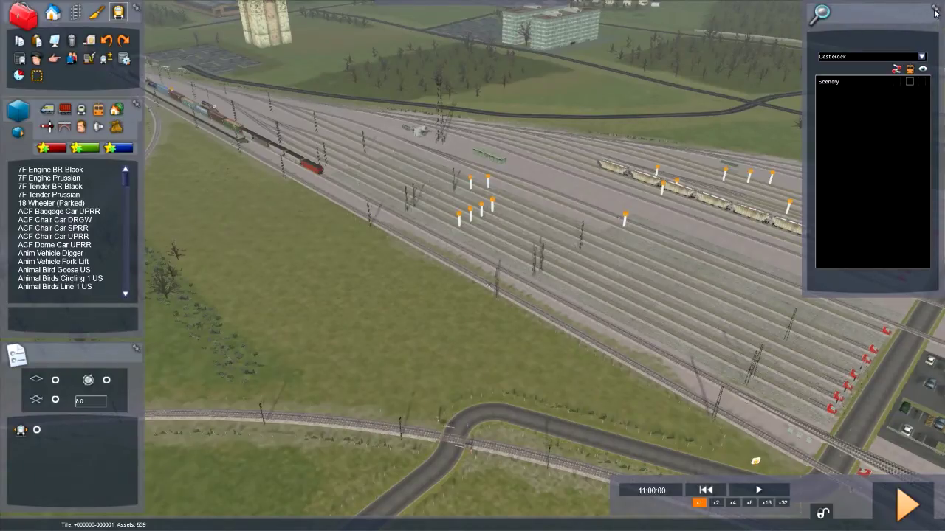
{"action": "left_click", "coordinate": [922, 57]}
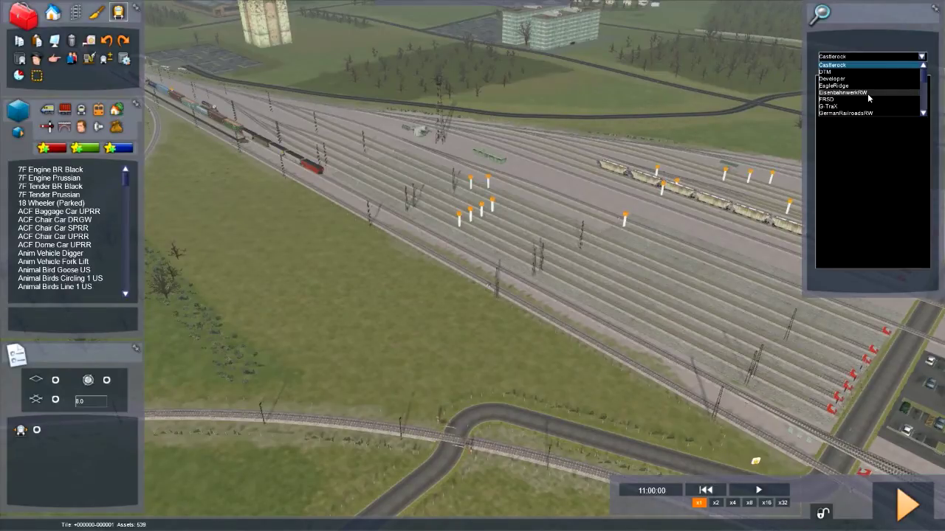
{"action": "scroll", "coordinate": [871, 88], "scroll_direction": "down", "scroll_amount": 3}
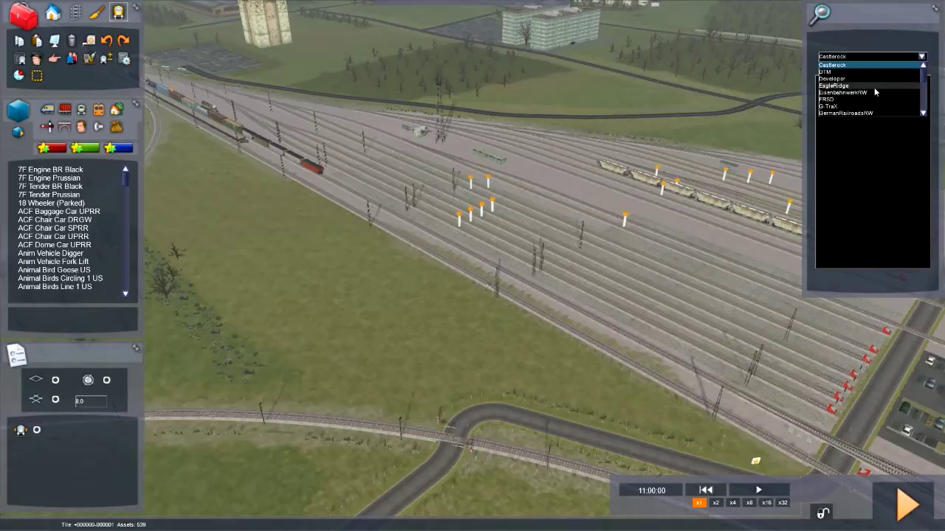
{"action": "scroll", "coordinate": [873, 87], "scroll_direction": "down", "scroll_amount": 1}
{"action": "scroll", "coordinate": [874, 102], "scroll_direction": "down", "scroll_amount": 1}
{"action": "left_click", "coordinate": [851, 90]}
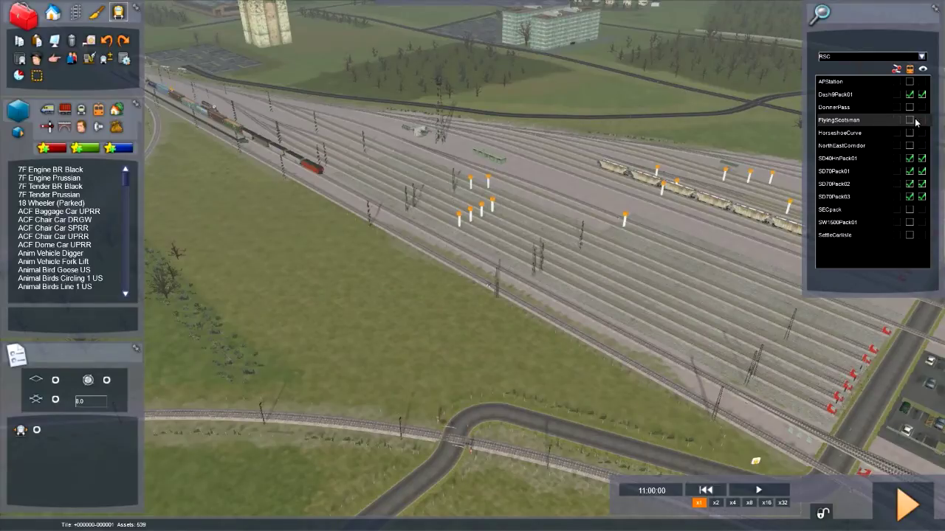
{"action": "left_click", "coordinate": [910, 123]}
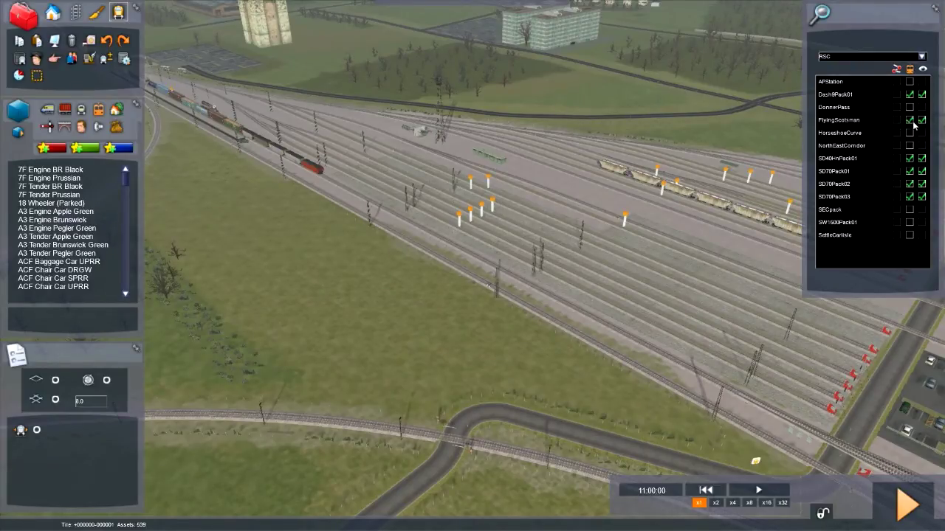
Filter the assets to locomotives and place an A3 Engine Apple Green on the track ahead of the red hopper car.
{"action": "left_click", "coordinate": [49, 111]}
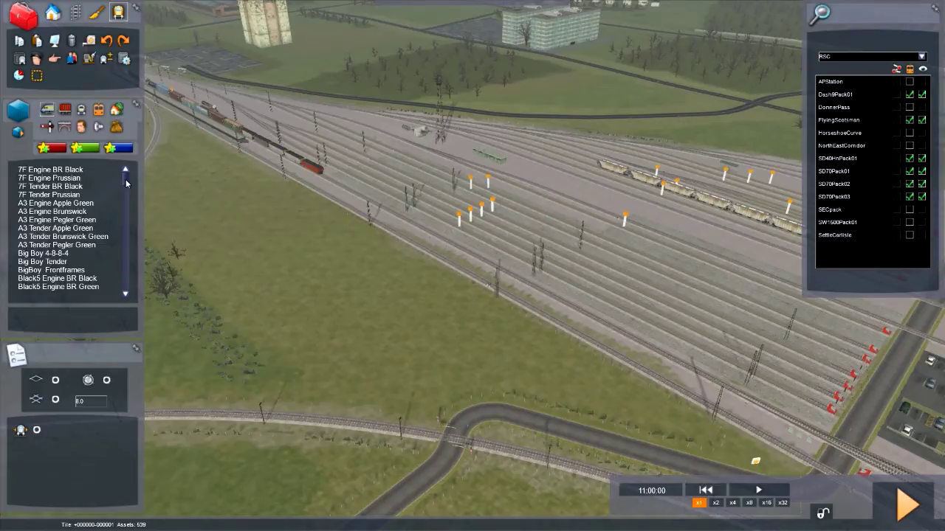
{"action": "left_click", "coordinate": [100, 202]}
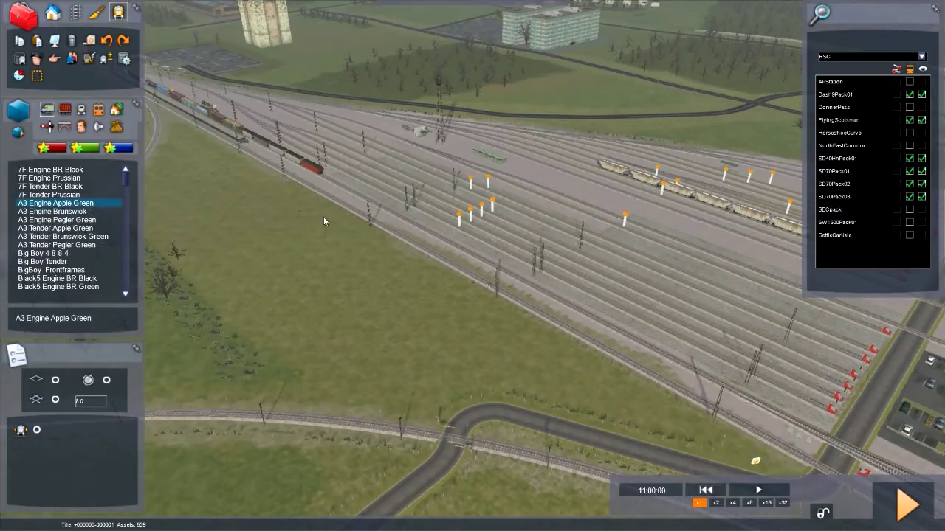
{"action": "left_click", "coordinate": [477, 250]}
{"action": "key", "text": "Up"}
{"action": "right_click", "coordinate": [477, 256]}
{"action": "mouse_move", "coordinate": [484, 261]}
{"action": "right_mouse_down"}
{"action": "mouse_move", "coordinate": [443, 250]}
{"action": "mouse_move", "coordinate": [428, 222]}
{"action": "mouse_move", "coordinate": [395, 196]}
{"action": "mouse_move", "coordinate": [410, 203]}
{"action": "mouse_move", "coordinate": [388, 199]}
{"action": "mouse_move", "coordinate": [457, 232]}
{"action": "mouse_move", "coordinate": [483, 264]}
{"action": "right_mouse_up"}
{"action": "key", "text": "Up"}
{"action": "key", "text": "Up"}
{"action": "key", "text": "Down"}
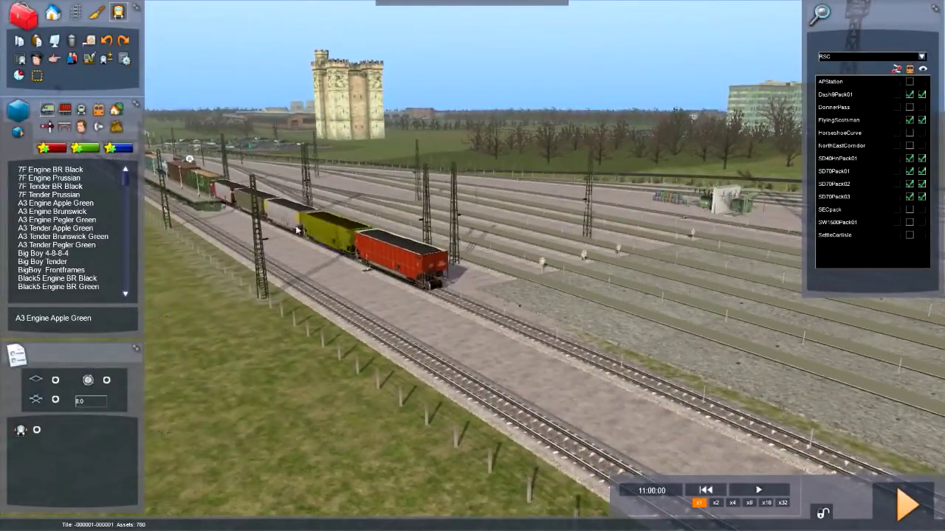
{"action": "right_click_drag", "start_coordinate": [339, 237], "coordinate": [351, 245]}
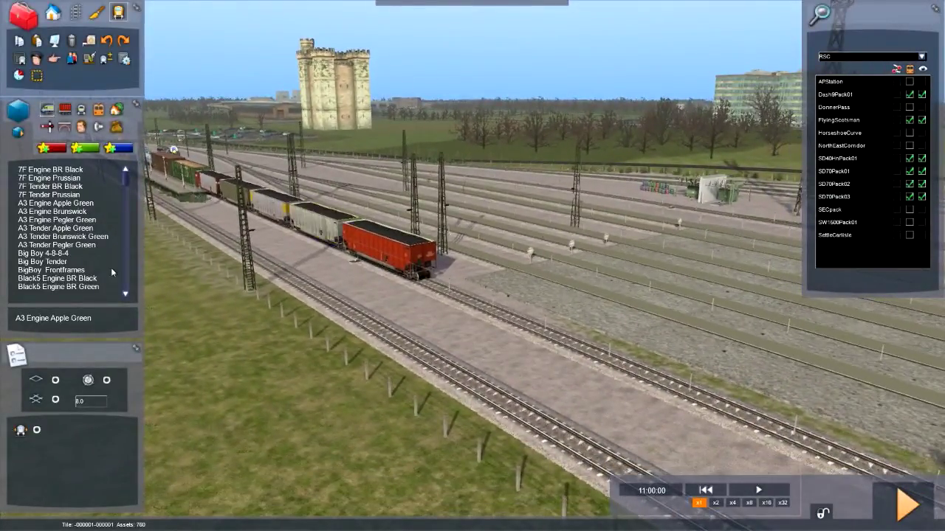
{"action": "left_click", "coordinate": [60, 203]}
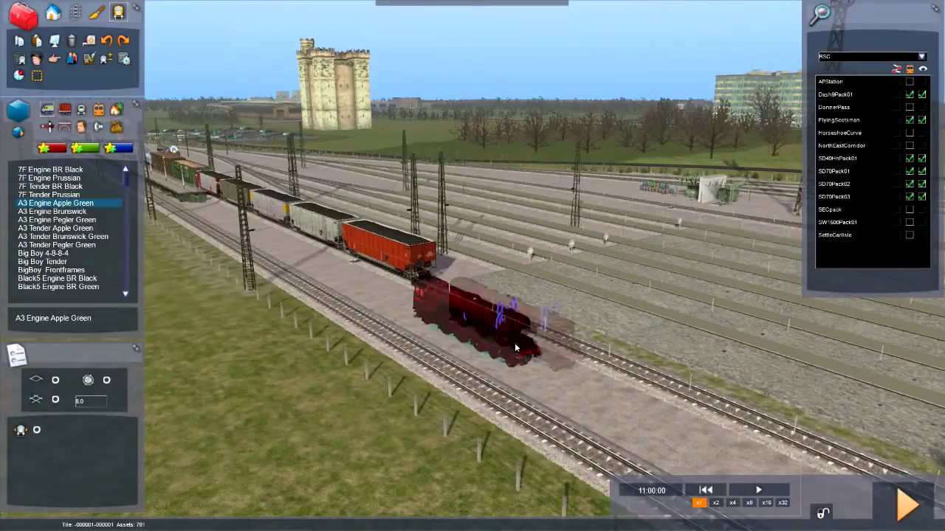
{"action": "left_click", "coordinate": [609, 347]}
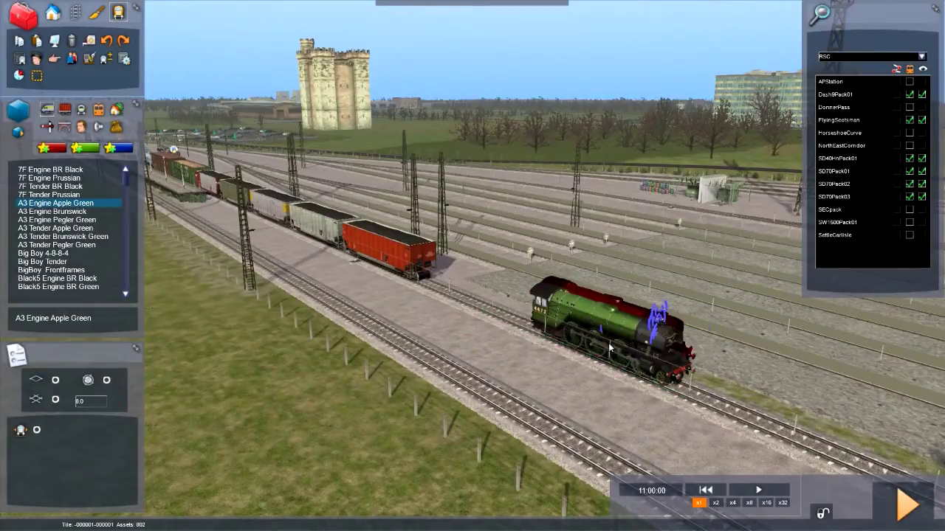
{"action": "right_click", "coordinate": [343, 270]}
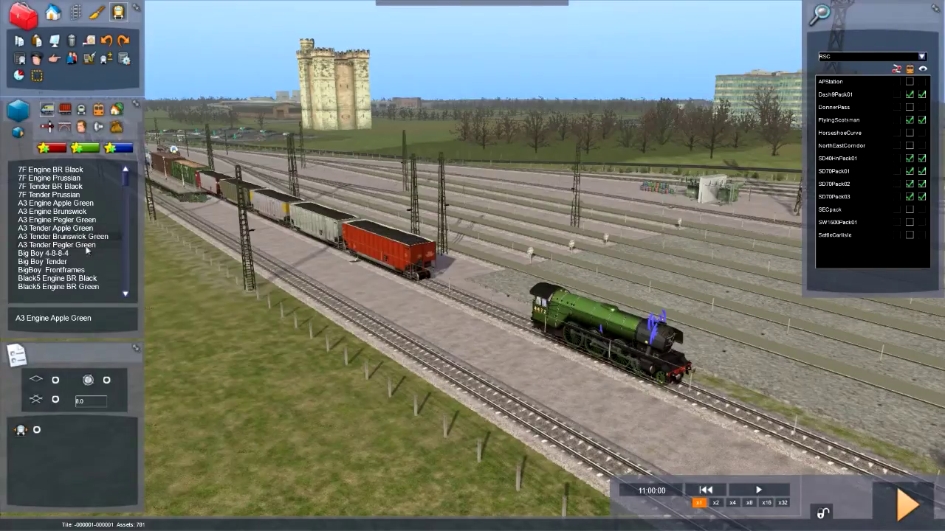
Place the A3 Tender Pegler Green on the track directly behind the A3 engine, ahead of the red hopper car.
{"action": "left_click", "coordinate": [59, 245]}
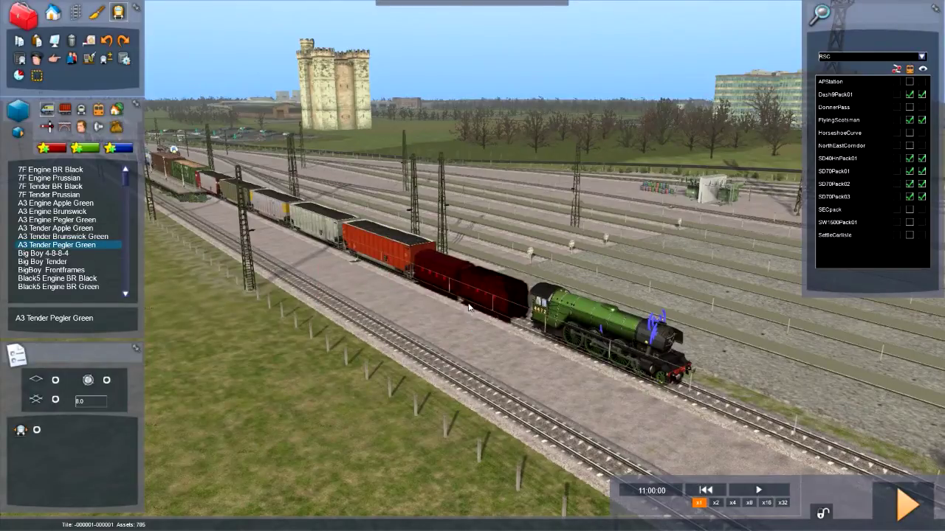
{"action": "left_click", "coordinate": [428, 318]}
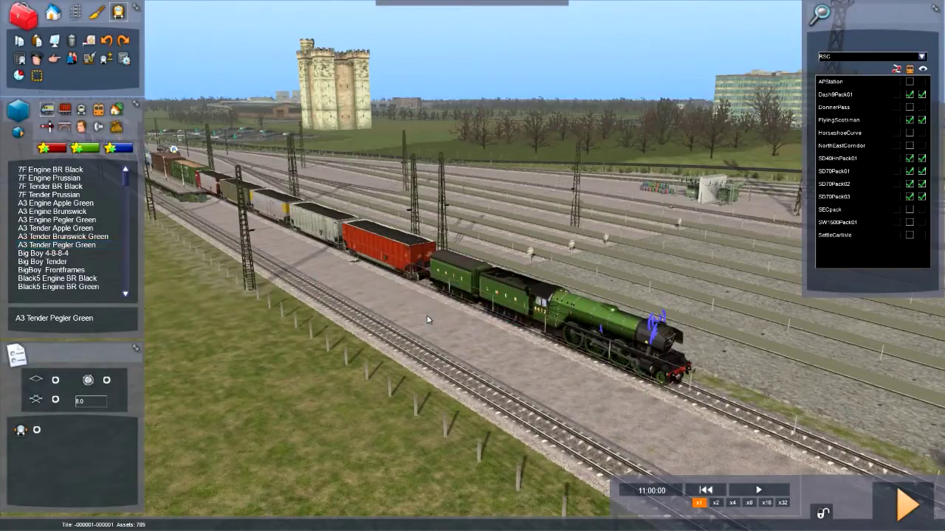
{"action": "mouse_move", "coordinate": [289, 269]}
{"action": "right_mouse_down"}
{"action": "mouse_move", "coordinate": [159, 258]}
{"action": "mouse_move", "coordinate": [274, 277]}
{"action": "right_mouse_up"}
{"action": "key", "text": "Up"}
{"action": "key", "text": "Up"}
{"action": "key", "text": "Right"}
{"action": "key", "text": "Down"}
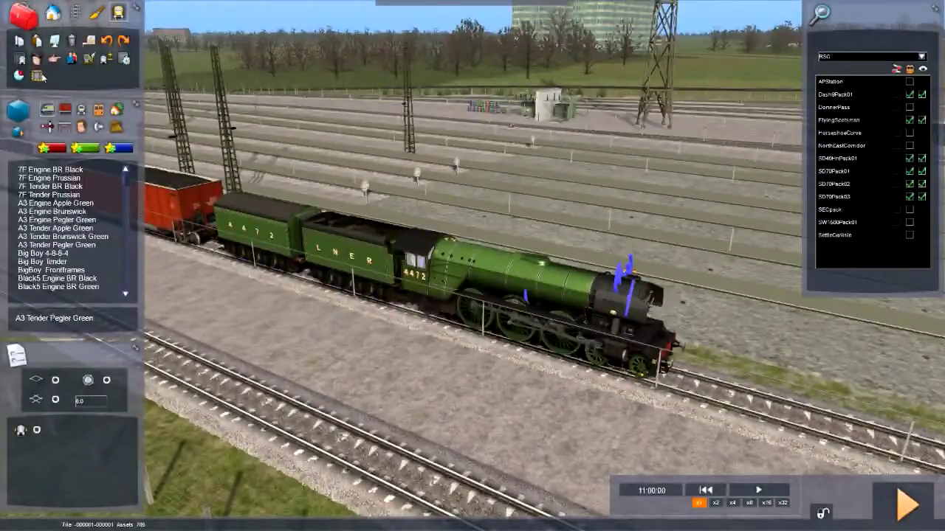
Assign a driver to the green A3 engine.
{"action": "key", "text": "Down"}
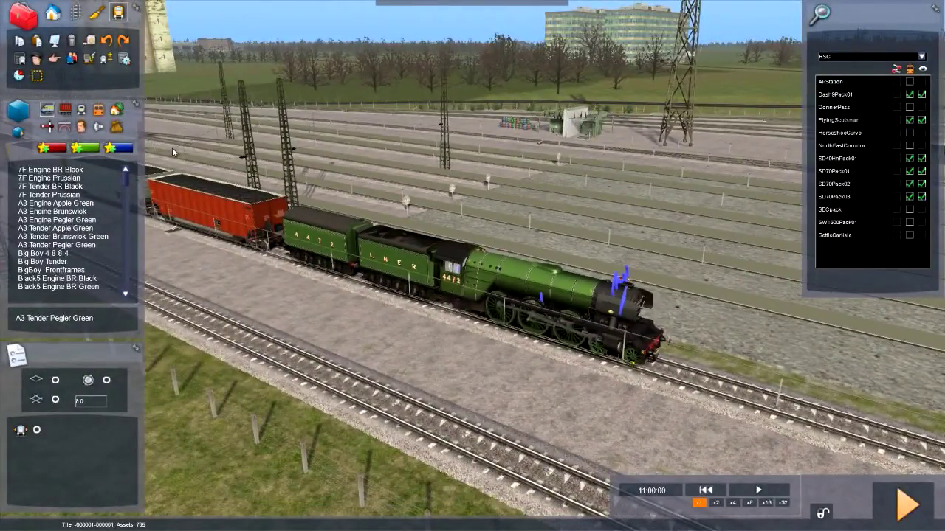
{"action": "left_click", "coordinate": [35, 60]}
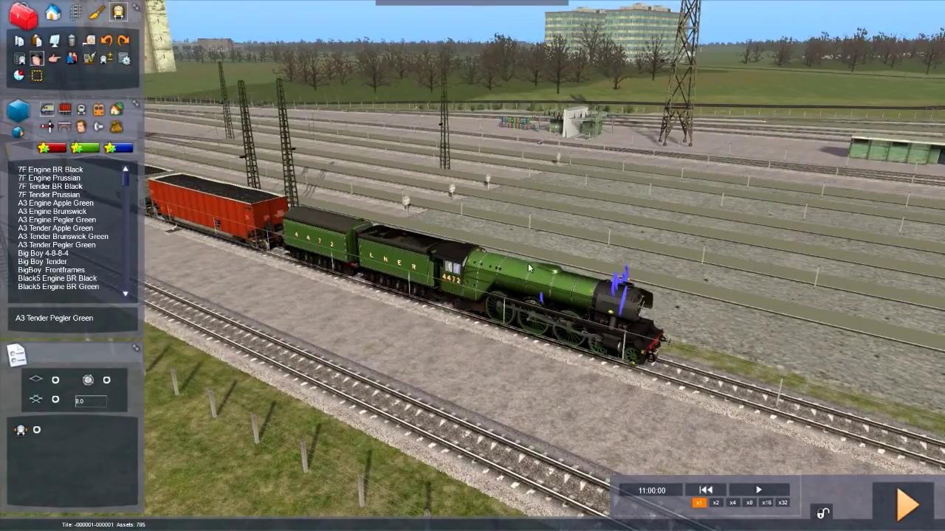
{"action": "left_click", "coordinate": [574, 328]}
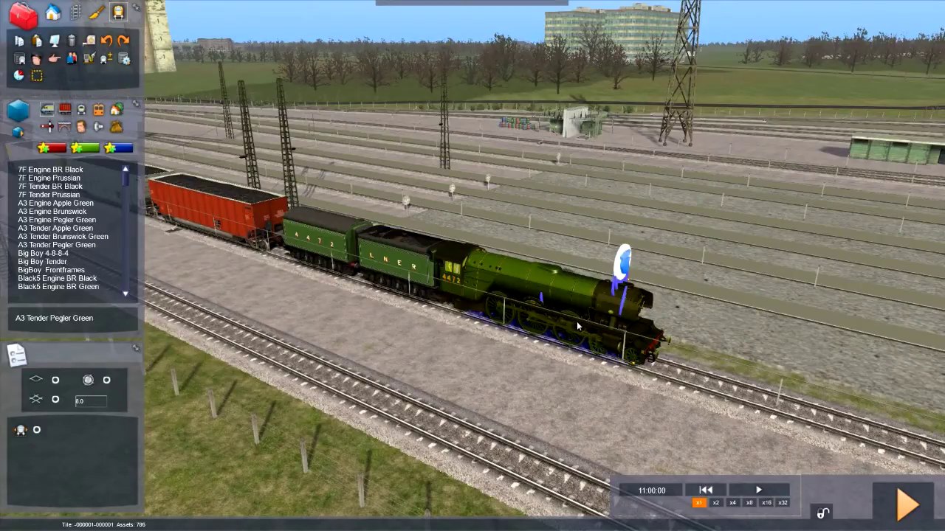
Start playing the scenario from the editor, saving the changes made to it.
{"action": "key", "text": "Left"}
{"action": "scroll", "coordinate": [608, 303], "scroll_direction": "up", "scroll_amount": 3}
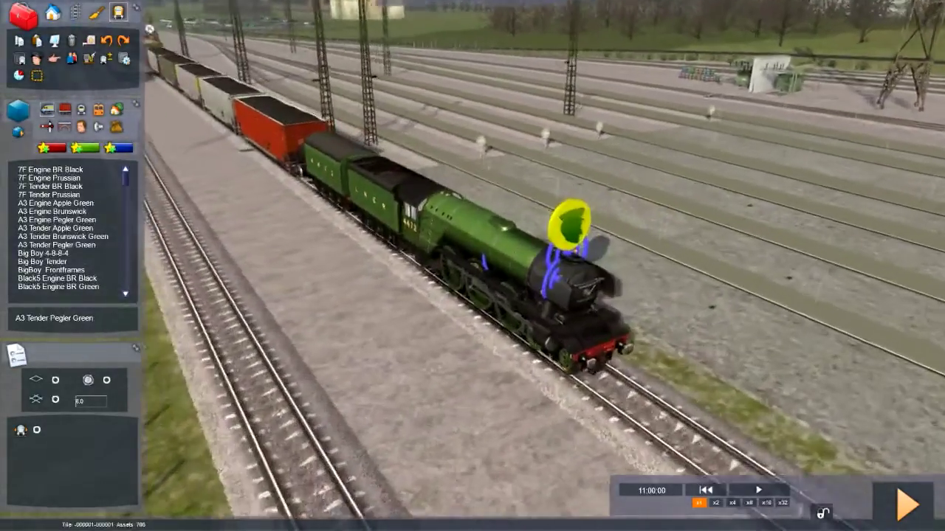
{"action": "key", "text": "Down"}
{"action": "right_click_drag", "start_coordinate": [608, 304], "coordinate": [775, 288]}
{"action": "right_click_drag", "start_coordinate": [413, 304], "coordinate": [214, 304]}
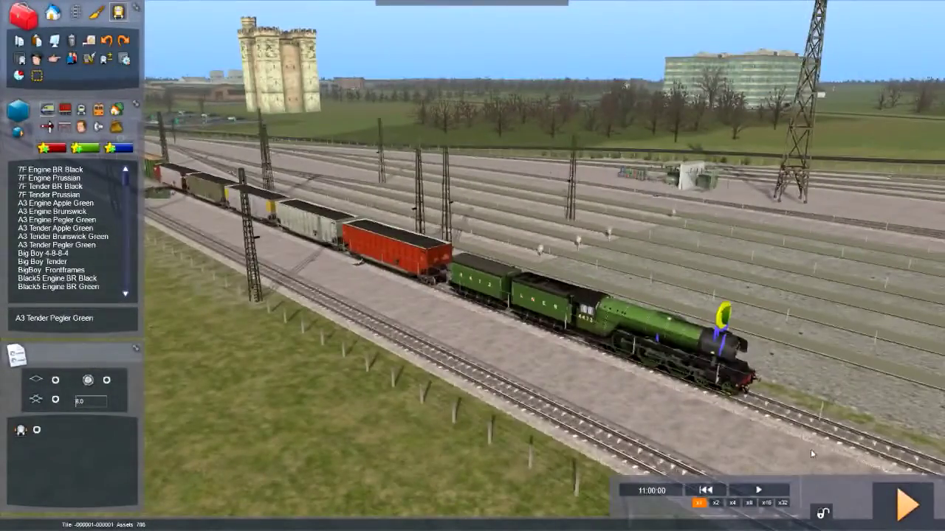
{"action": "left_click", "coordinate": [908, 505]}
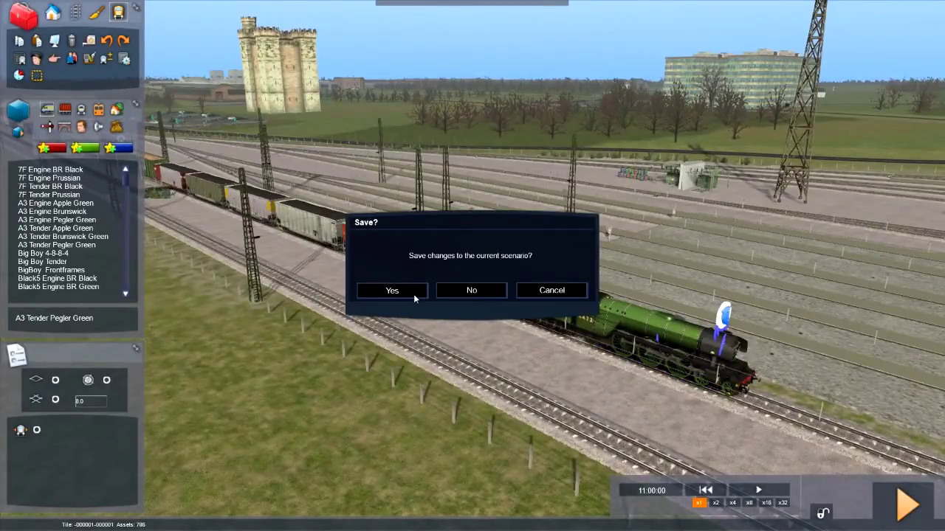
{"action": "left_click", "coordinate": [415, 295]}
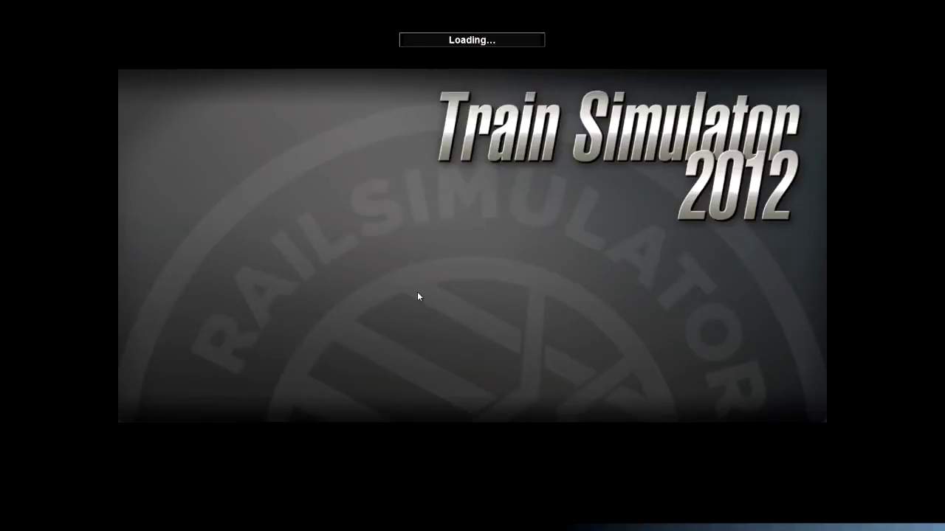